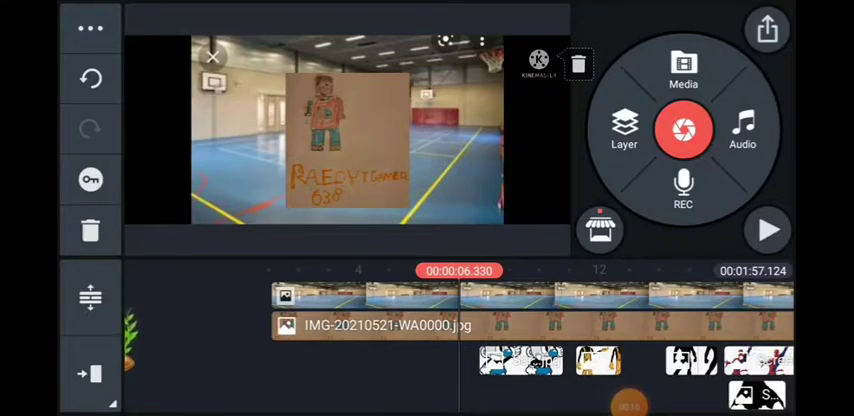
Play the preview past the Cuphead overlay, pause near 12 seconds, then scrub to about 20 seconds
click(768, 231)
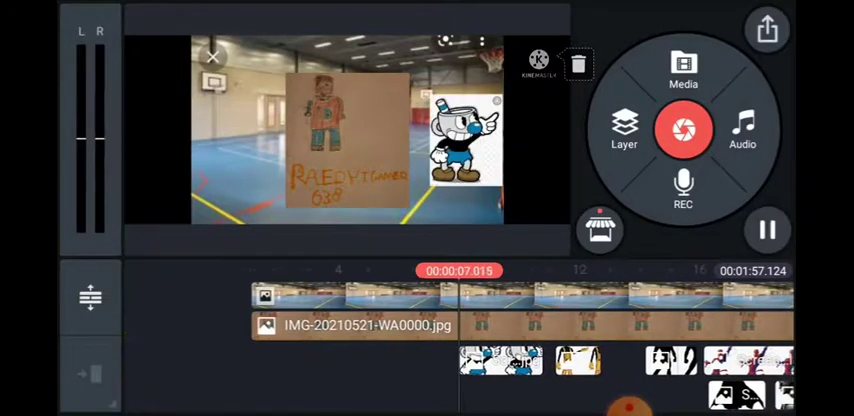
click(768, 231)
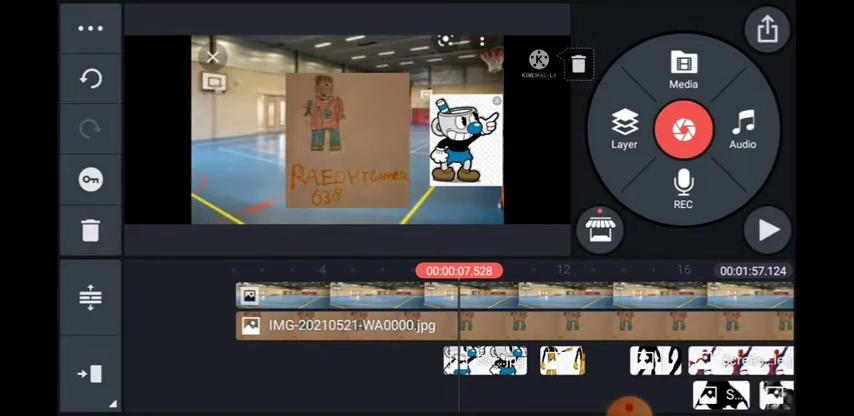
click(768, 231)
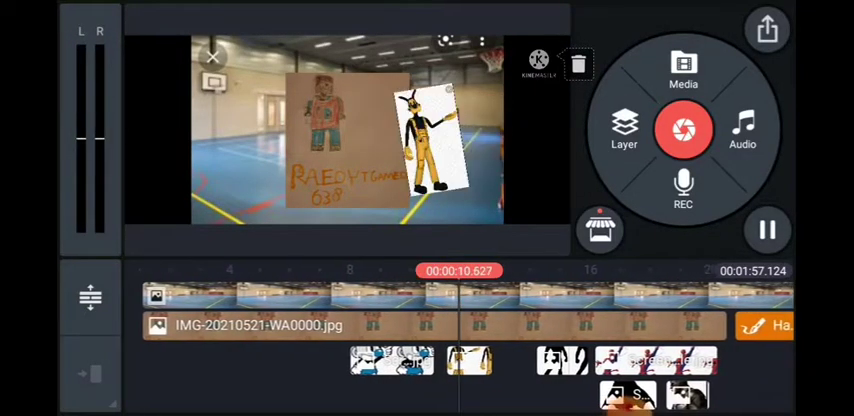
click(768, 231)
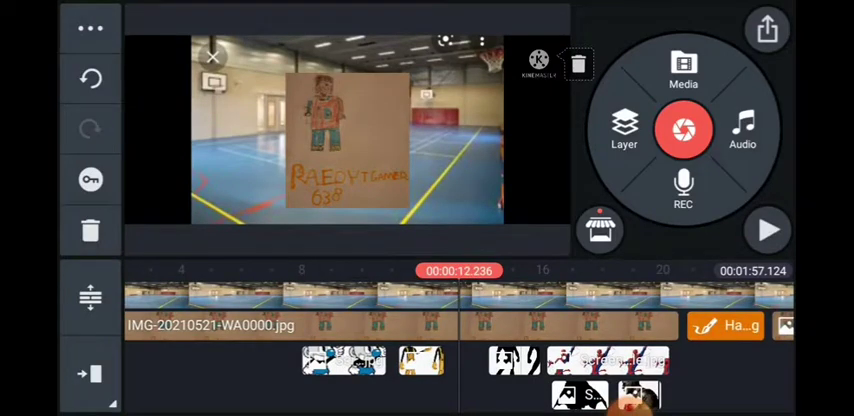
drag(520, 300, 470, 300)
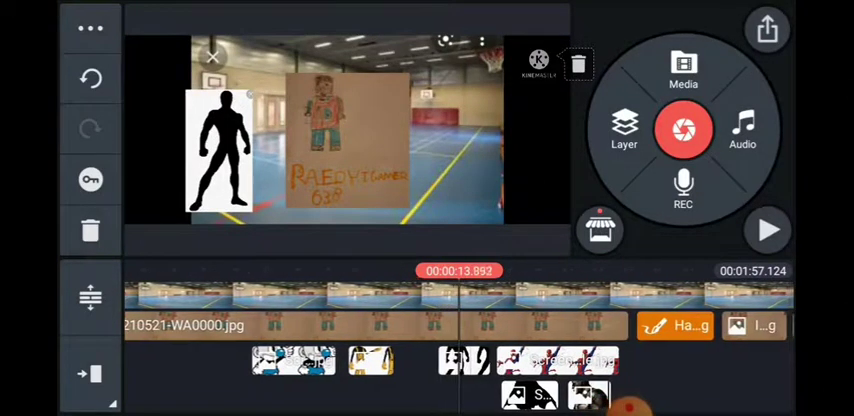
mouse_move(500, 300)
mouse_down()
mouse_move(460, 300)
mouse_move(480, 300)
mouse_up()
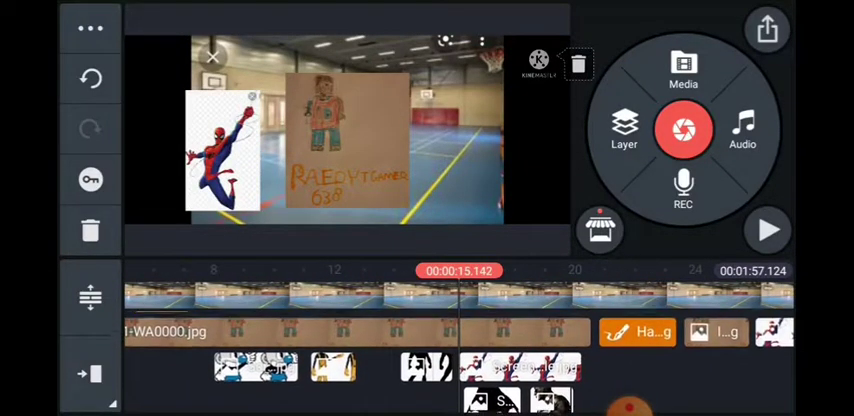
drag(500, 300, 484, 300)
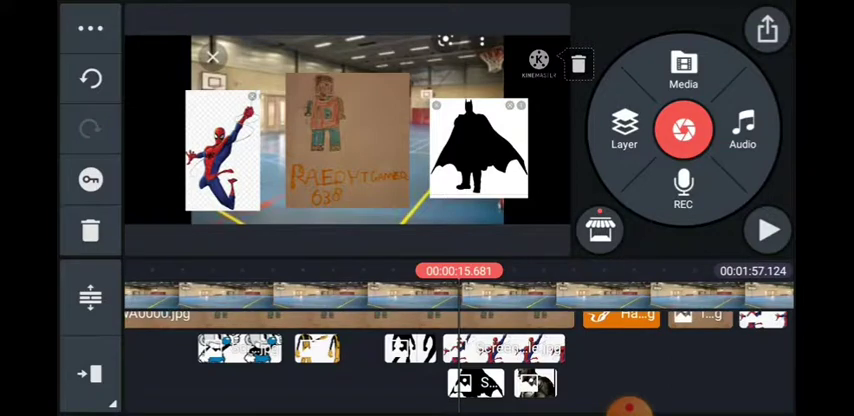
drag(500, 300, 460, 300)
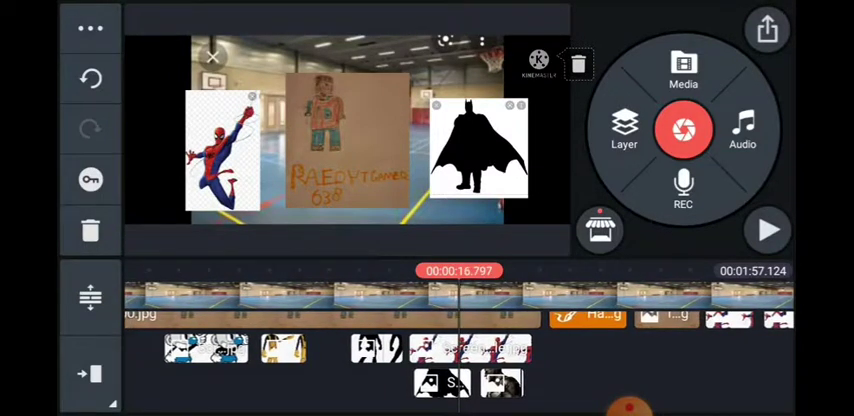
drag(500, 300, 420, 300)
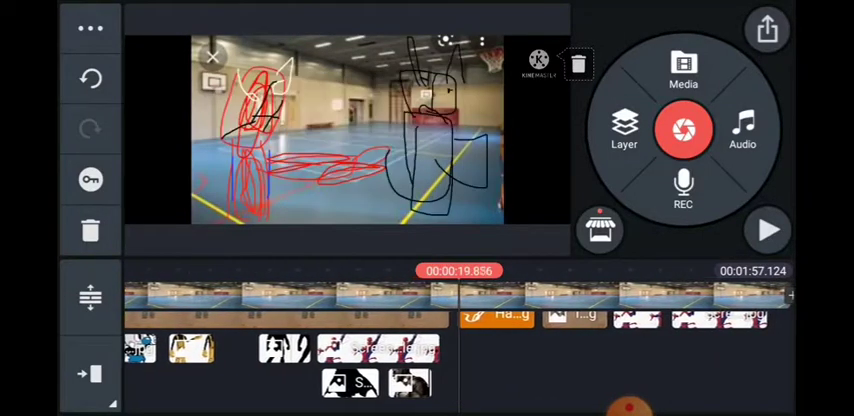
drag(500, 300, 497, 300)
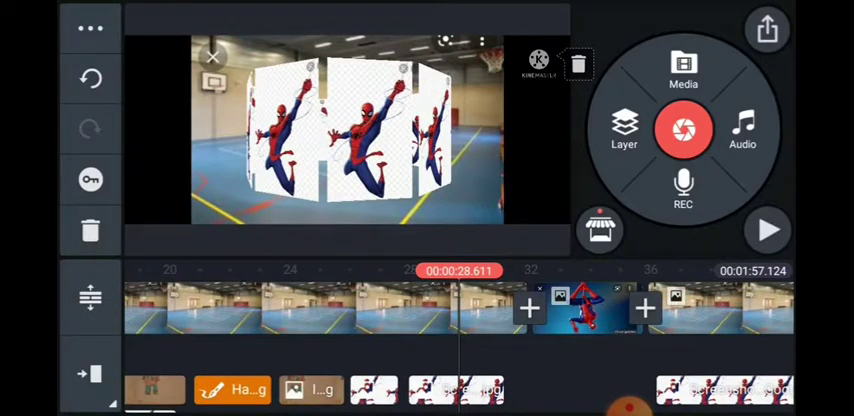
Play the Spider-Man cube transition, pause on the hanging Spider-Man clip, and nudge the playhead later
click(768, 230)
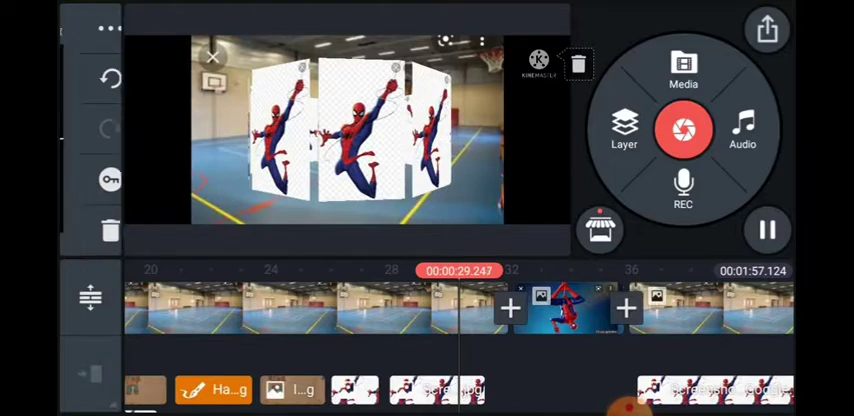
click(768, 230)
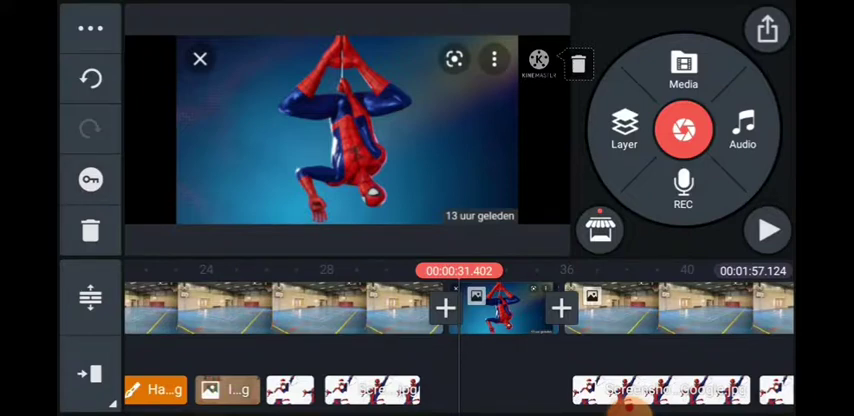
drag(500, 310, 420, 310)
click(768, 230)
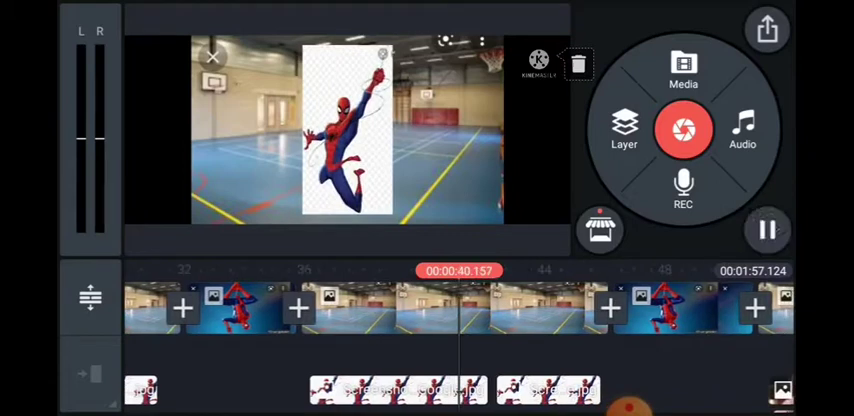
Preview on from about 43.8 seconds and scrub past the Spider-Man clip to about 51 seconds
click(767, 231)
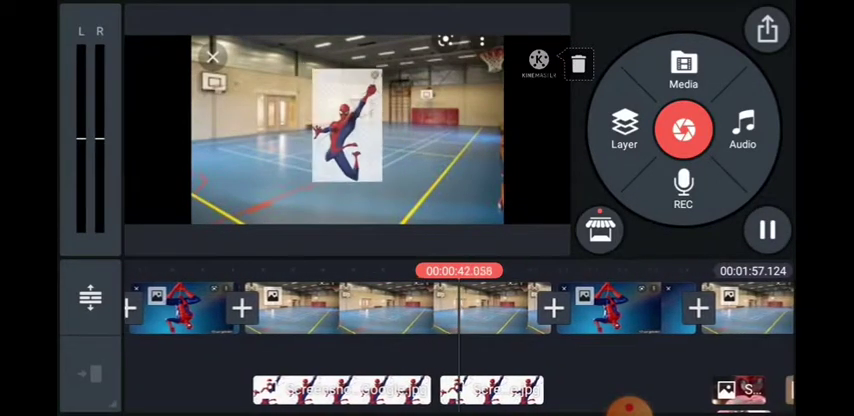
click(767, 231)
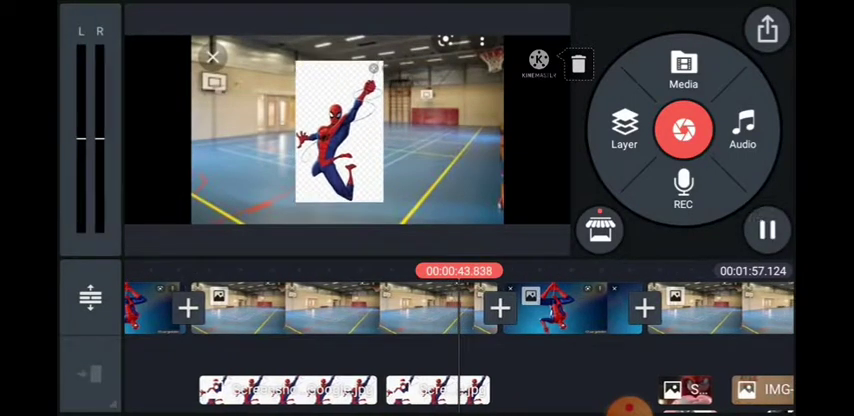
click(767, 231)
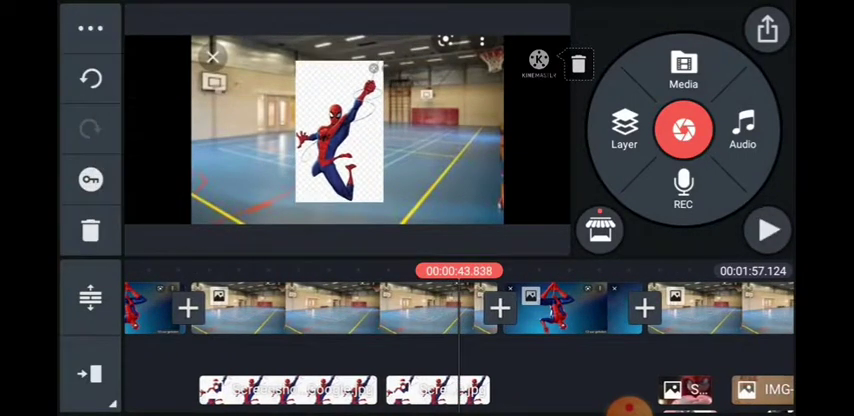
click(767, 231)
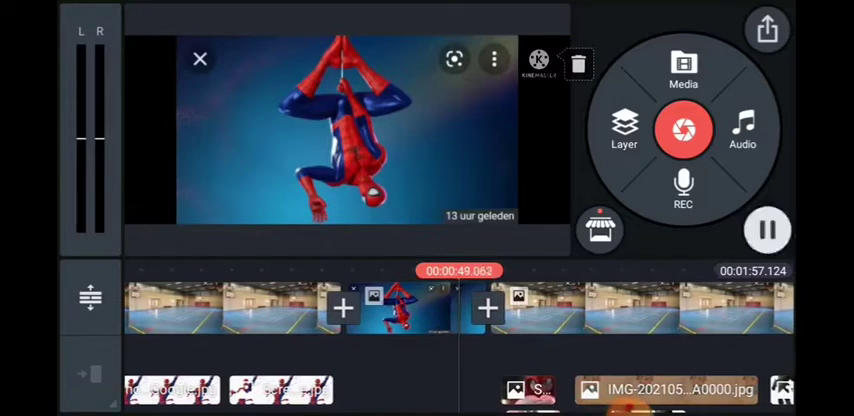
click(767, 231)
drag(400, 308, 410, 308)
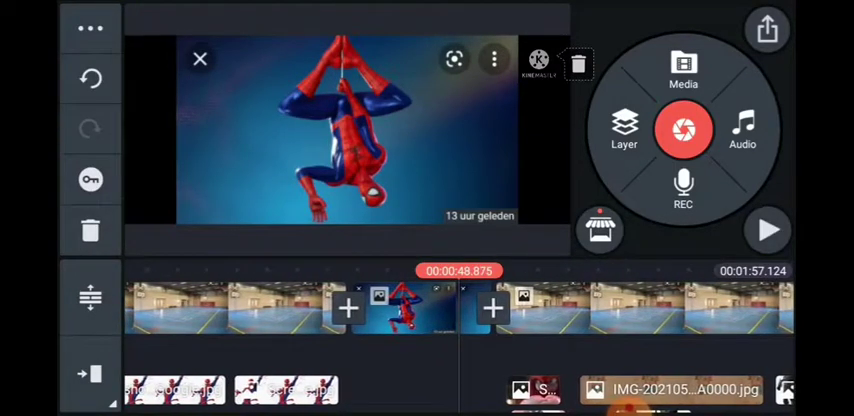
drag(420, 308, 388, 308)
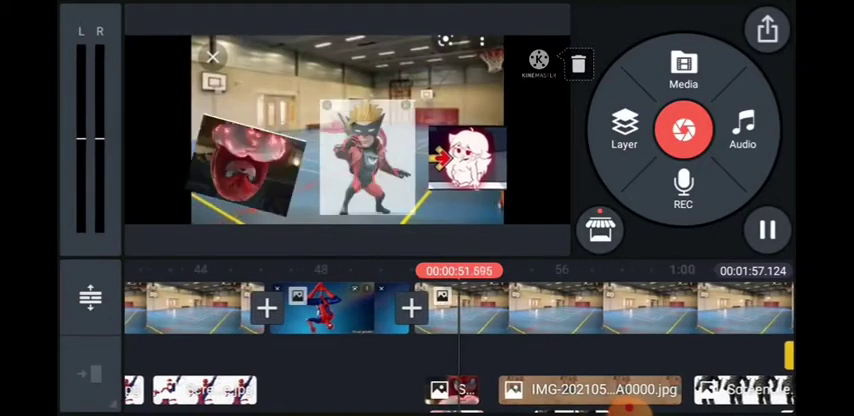
Play past the spinning drawing-card and Batman sticker scenes, stopping on the Lego Batman clip at 1:09
click(767, 231)
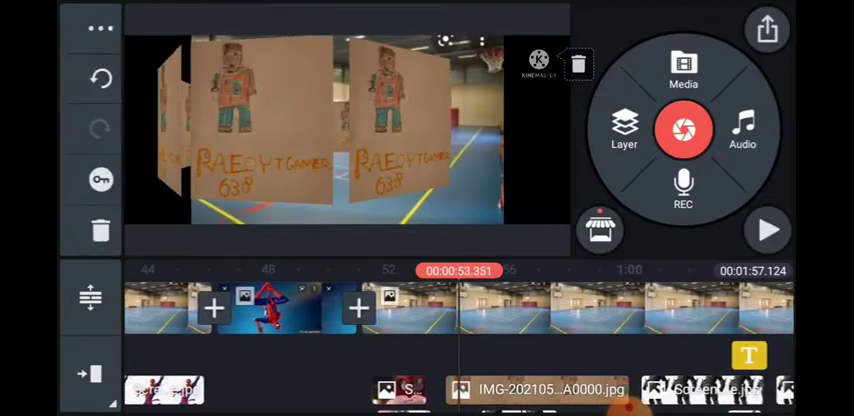
click(767, 231)
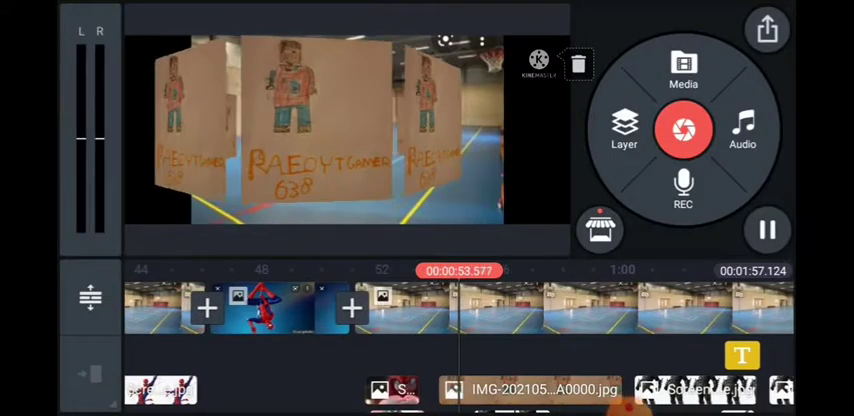
click(767, 231)
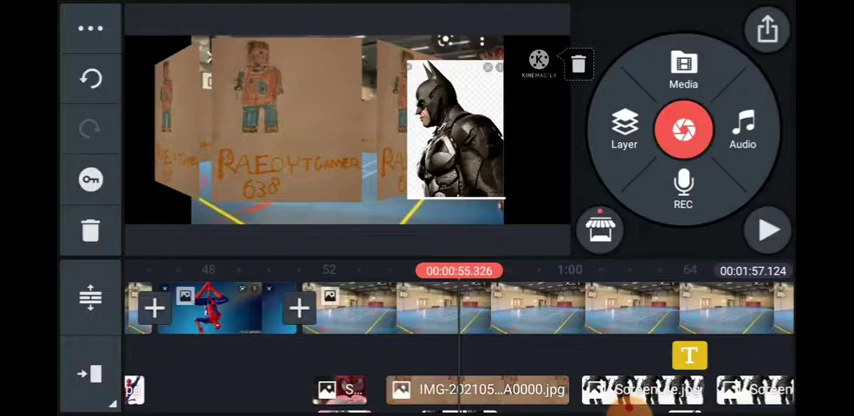
click(767, 231)
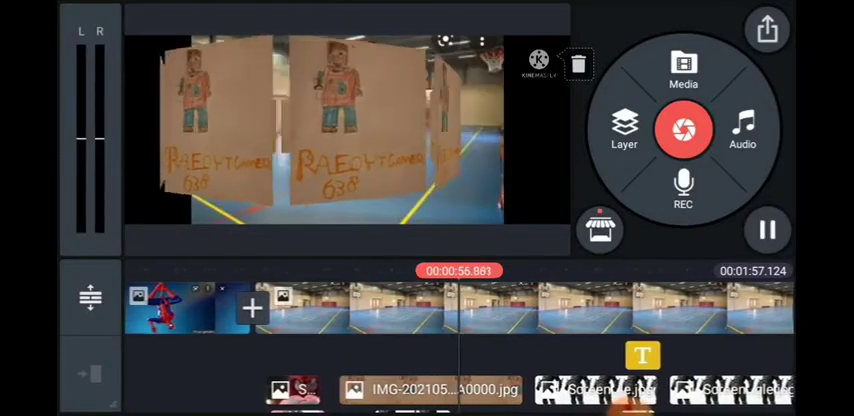
click(767, 231)
click(767, 231)
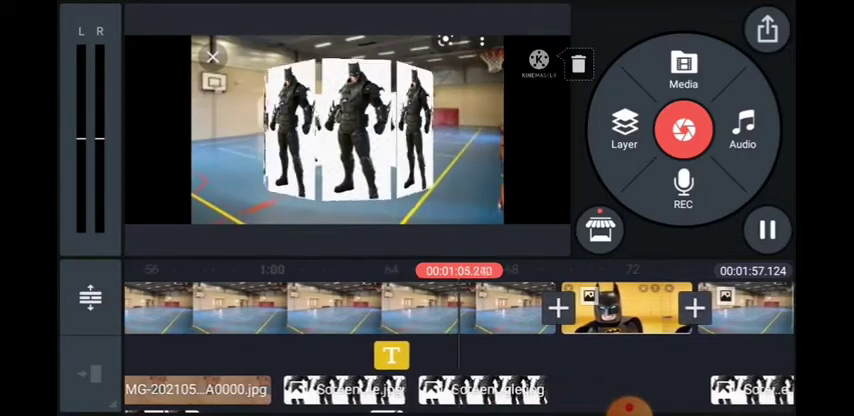
click(767, 231)
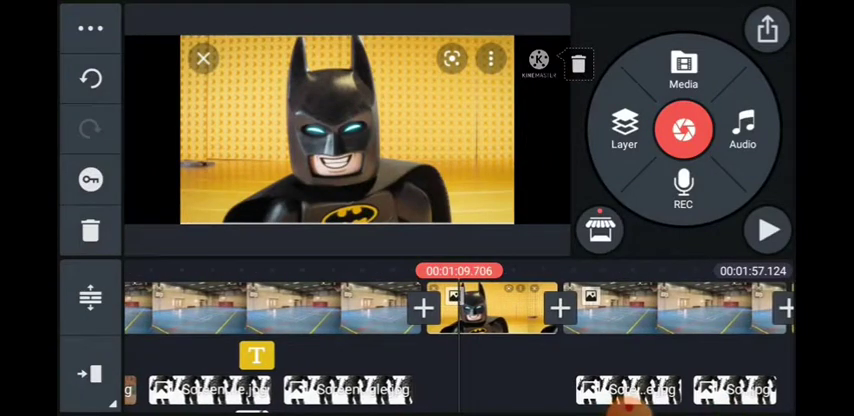
Play on through the tilted Batman sticker and Lego Batman clip, then double-tap to rewind five seconds
click(767, 231)
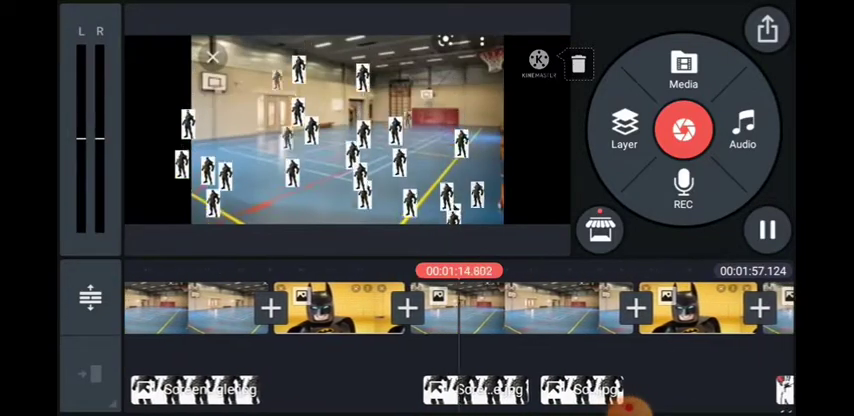
click(767, 231)
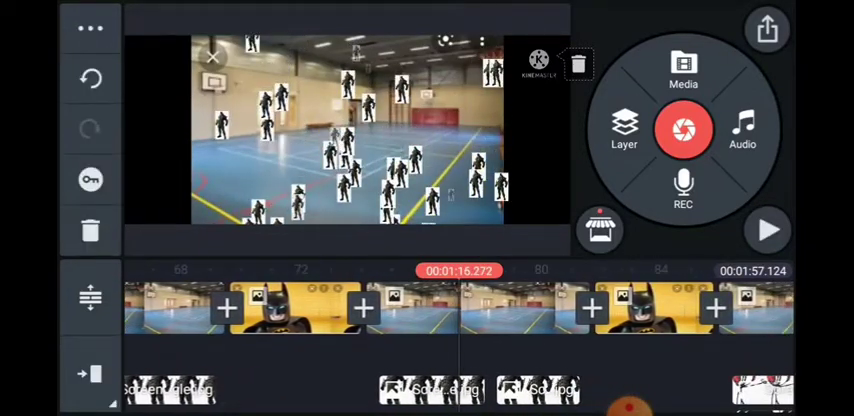
click(767, 231)
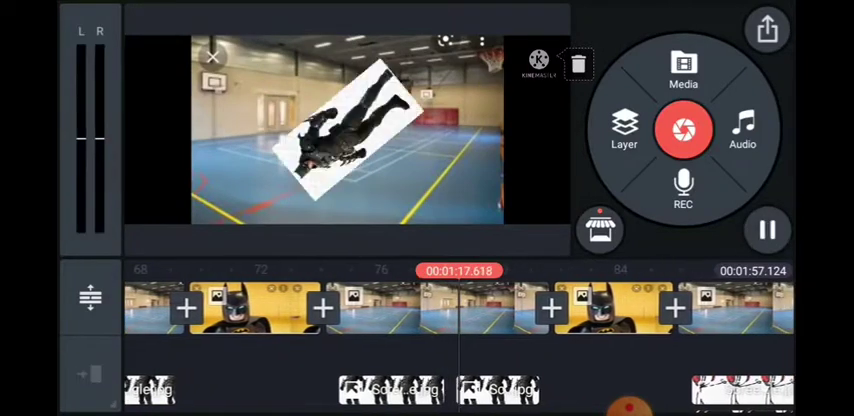
click(767, 231)
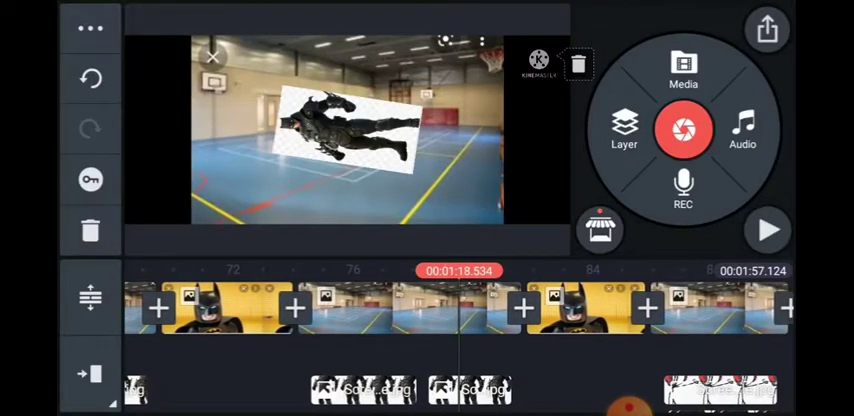
drag(560, 308, 440, 308)
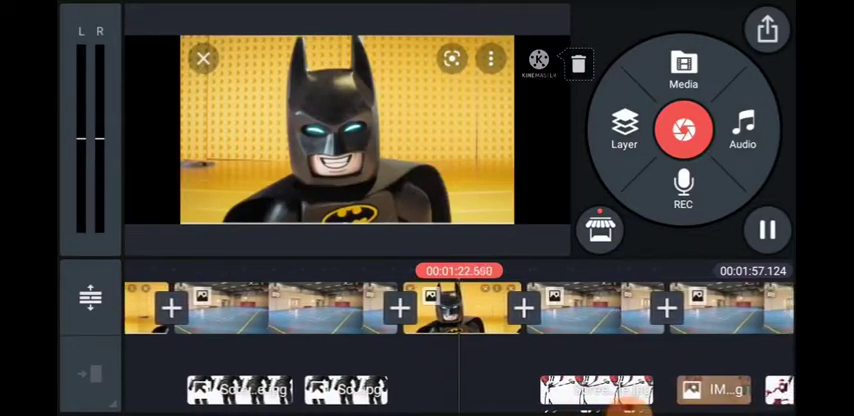
click(767, 231)
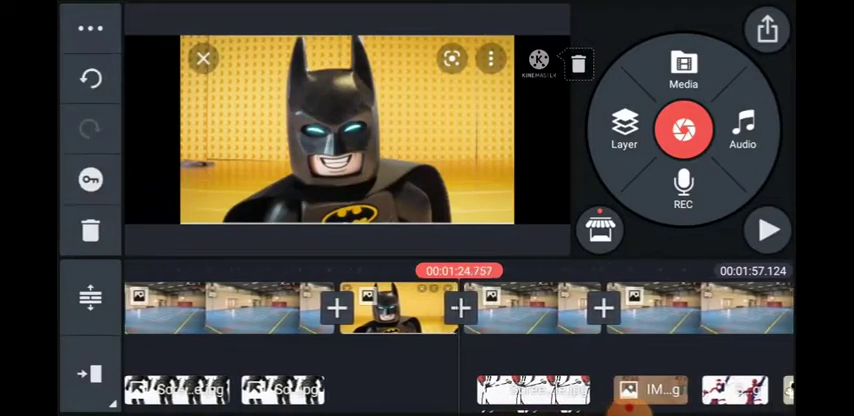
click(767, 231)
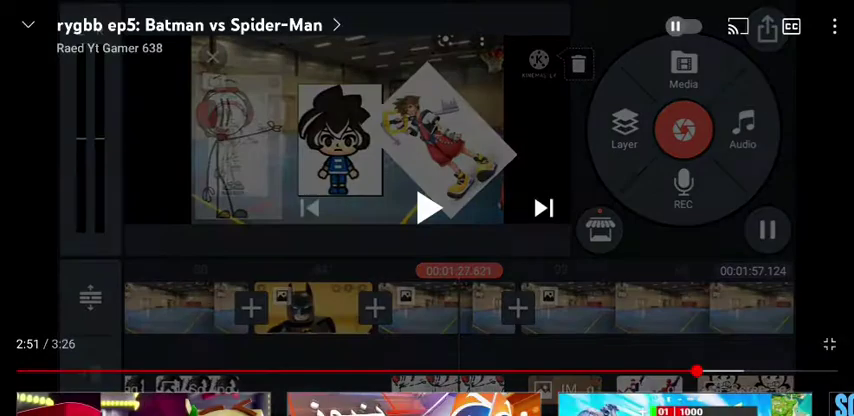
double_click(210, 200)
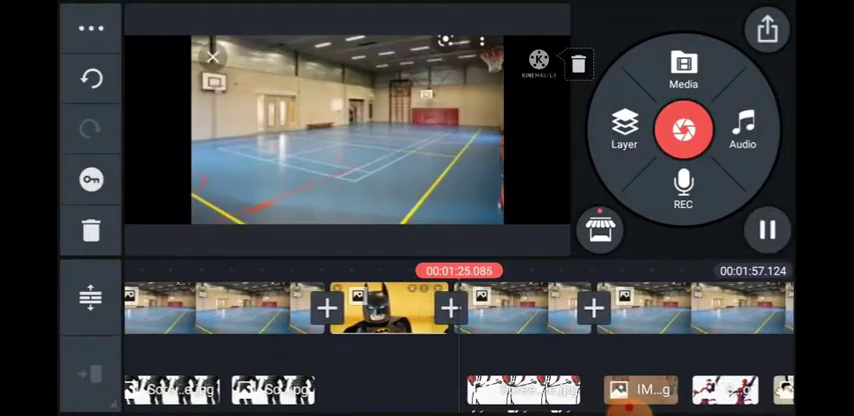
Pause and resume the YouTube video with the on-screen controls, then again with the space bar
click(427, 150)
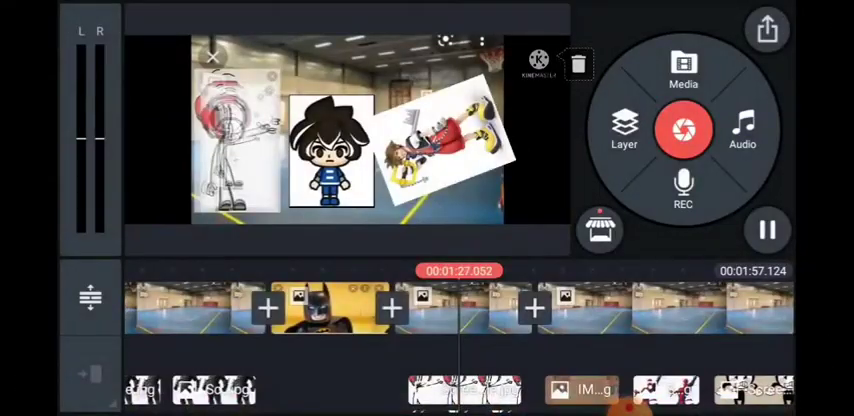
click(427, 150)
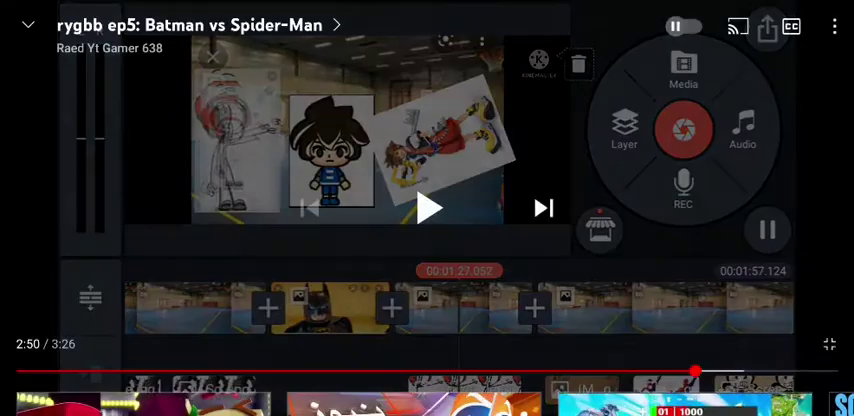
click(427, 208)
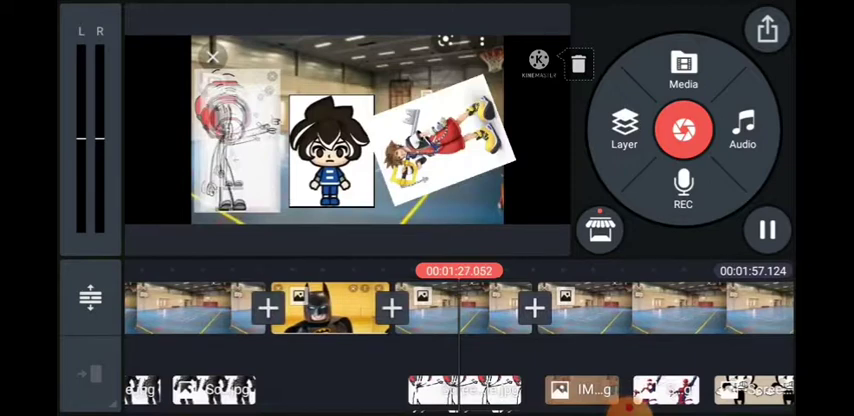
key(space)
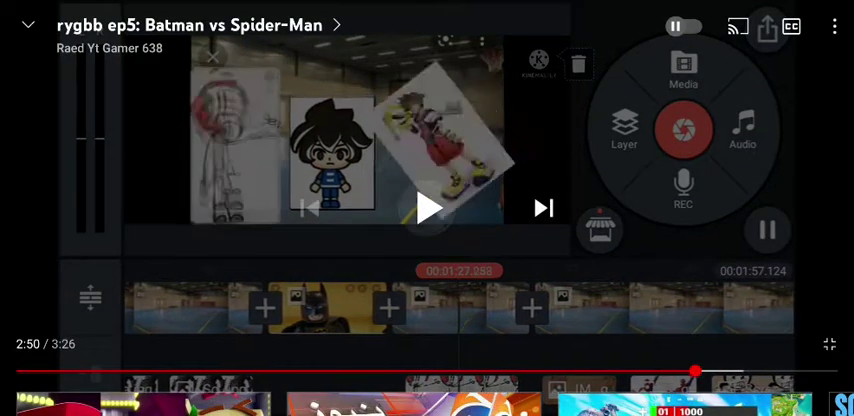
key(space)
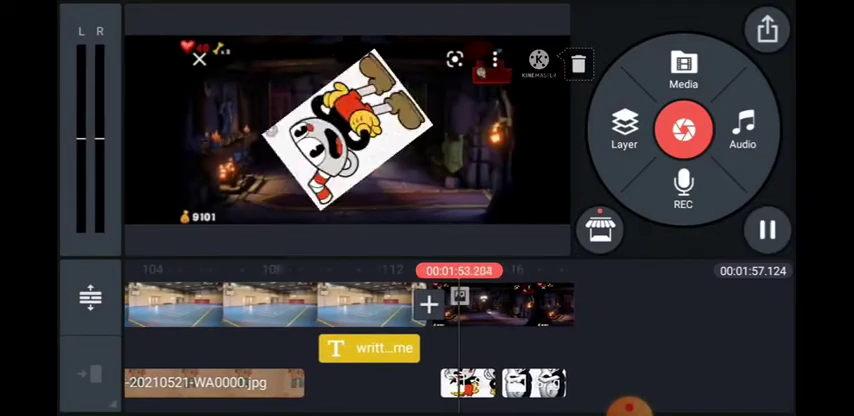
Rewind five seconds to the blue credits and play the preview through to the 3:26 end
key(Left)
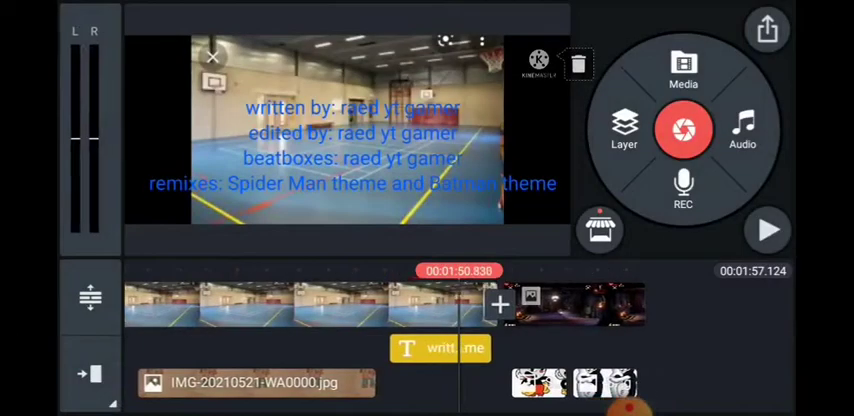
click(767, 231)
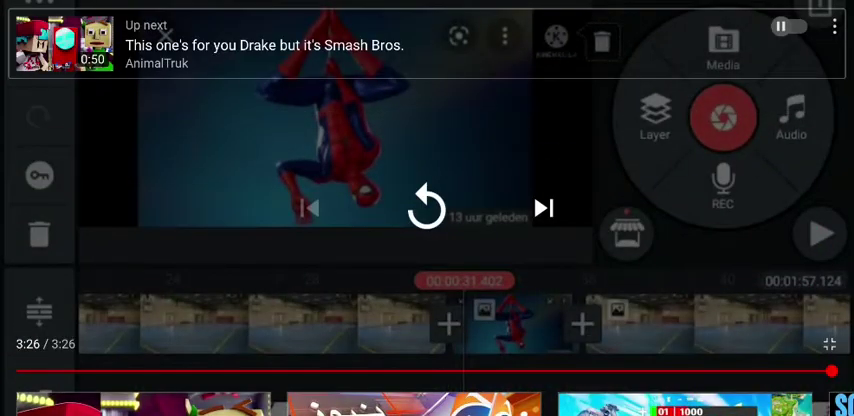
click(425, 207)
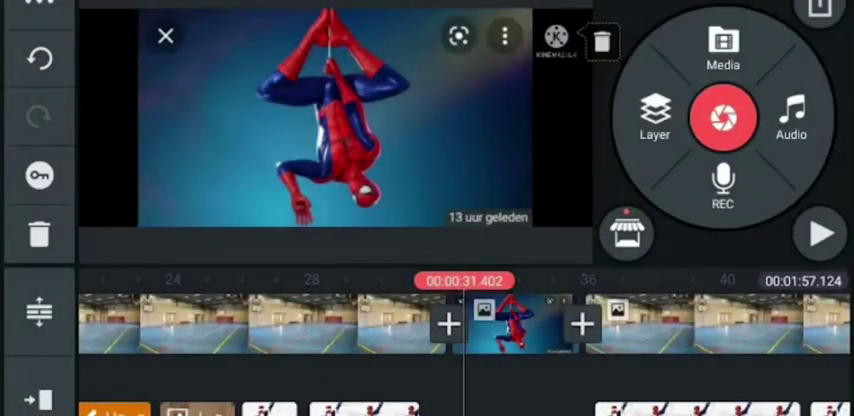